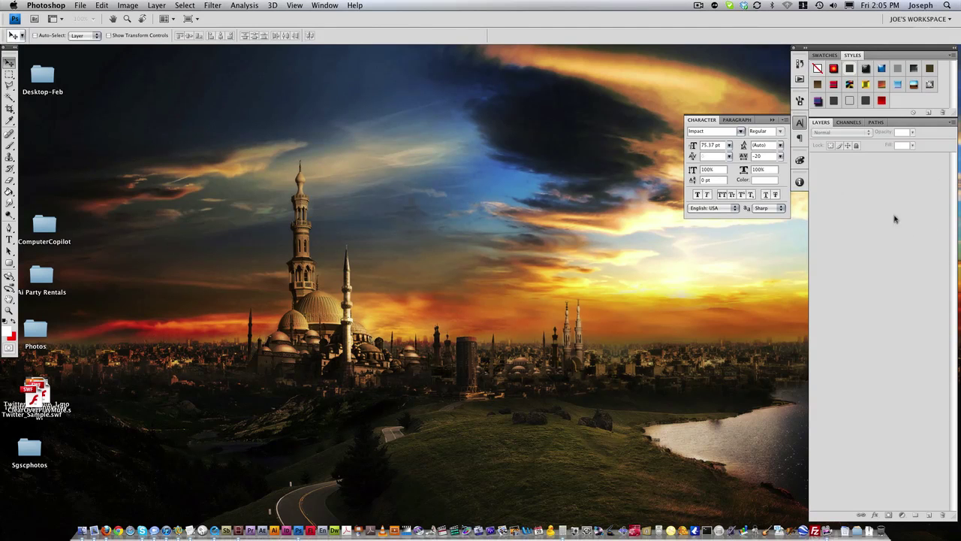
# Step: Start a new document (Custom 7 × 4 in, 300 ppi) and move its dialog higher
pyautogui.click(800, 122)
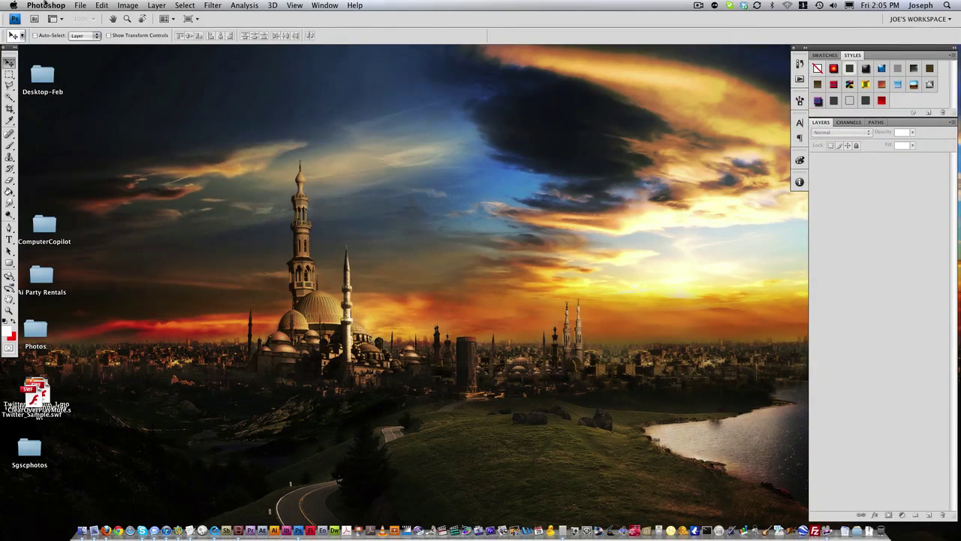
pyautogui.click(86, 7)
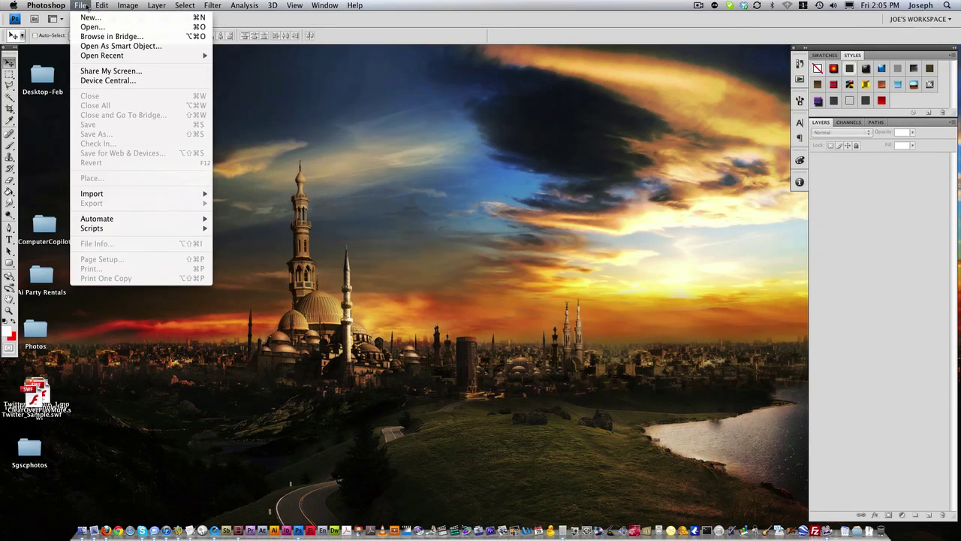
pyautogui.click(87, 17)
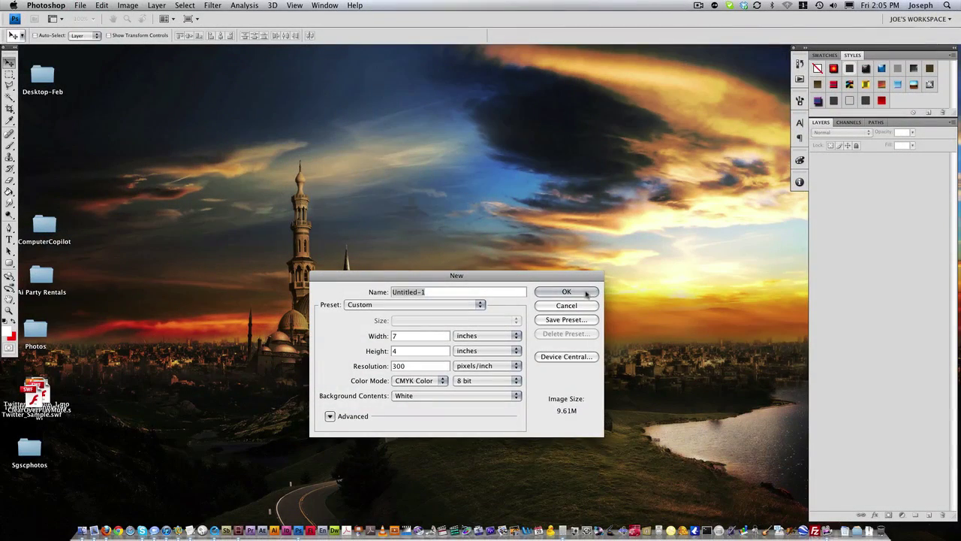
pyautogui.moveTo(575, 277); pyautogui.dragTo(572, 159)
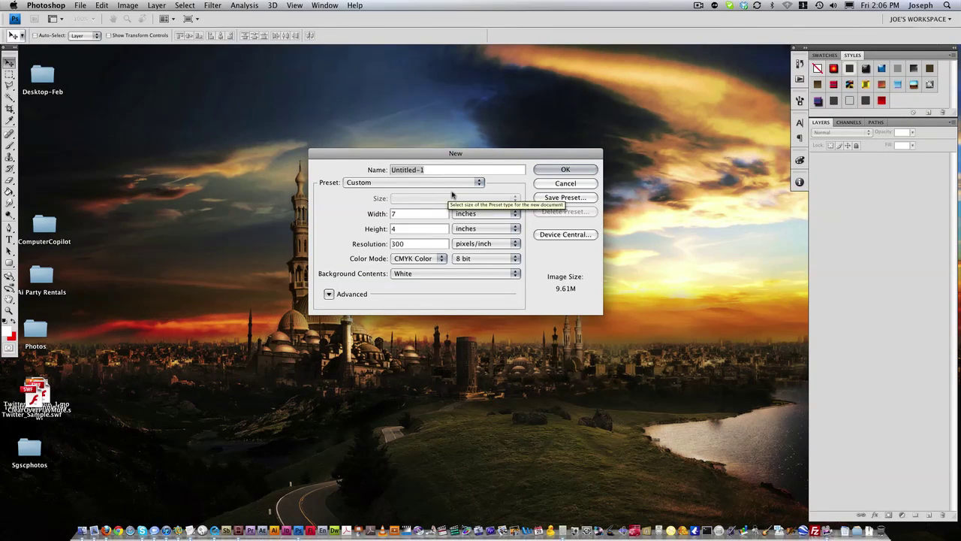
pyautogui.click(453, 188)
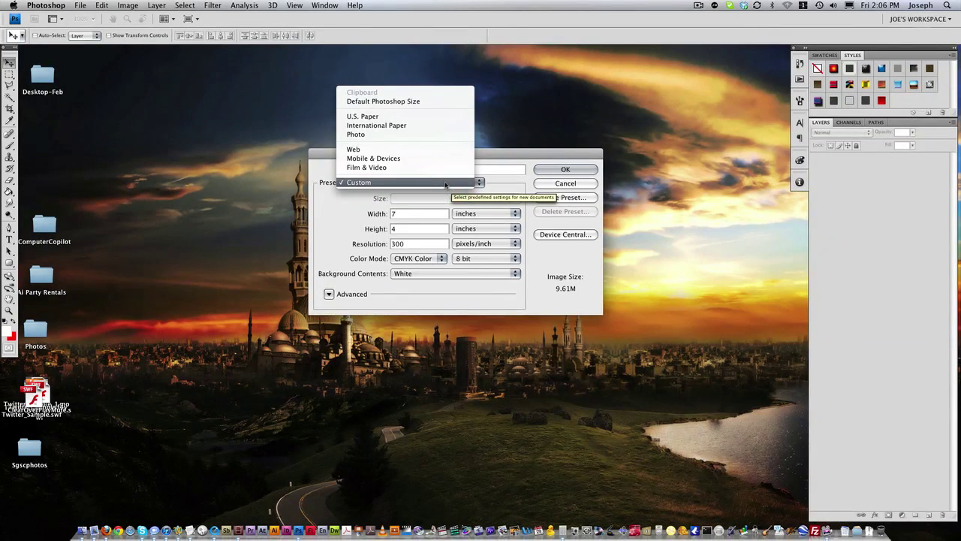
# Step: Choose the Film & Video preset and keep its NTSC DV 720 × 480 size
pyautogui.click(345, 201)
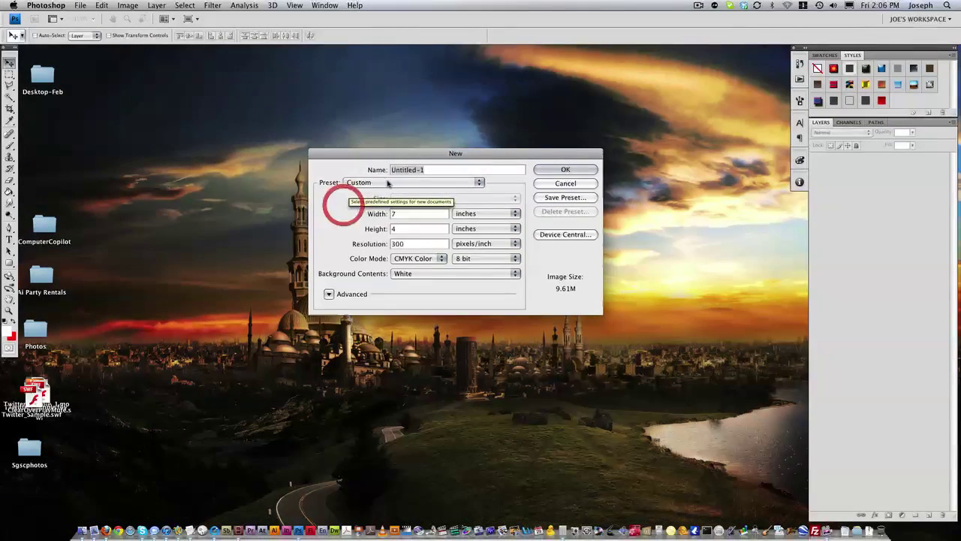
pyautogui.click(388, 182)
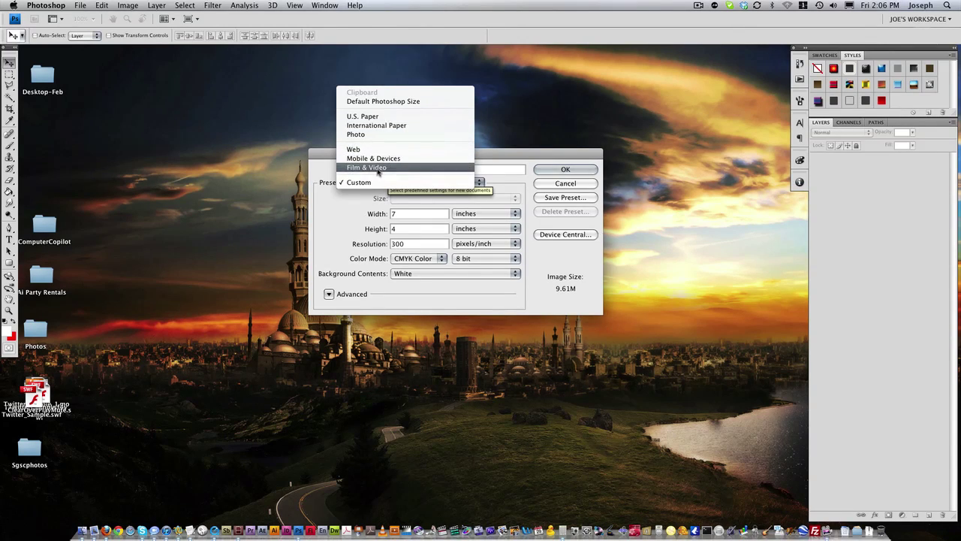
pyautogui.click(378, 169)
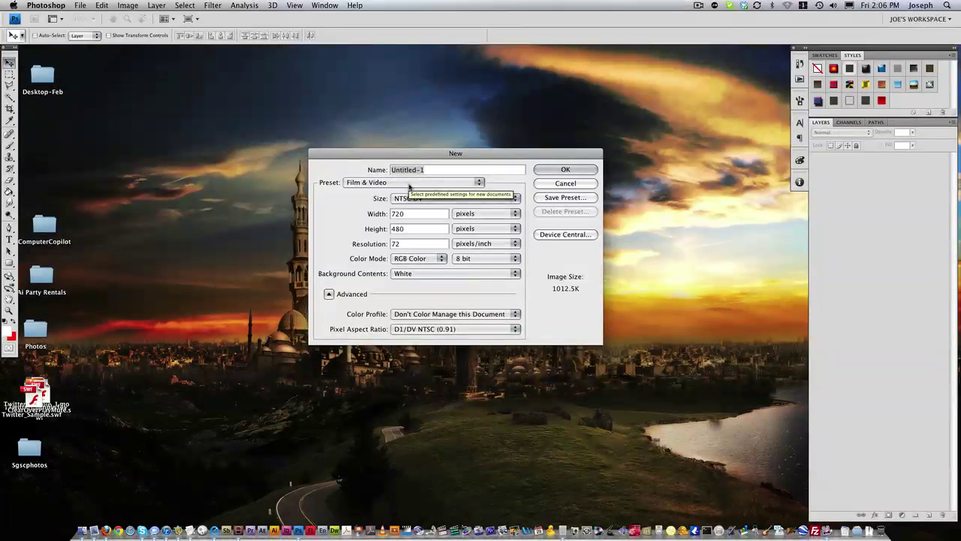
pyautogui.click(408, 184)
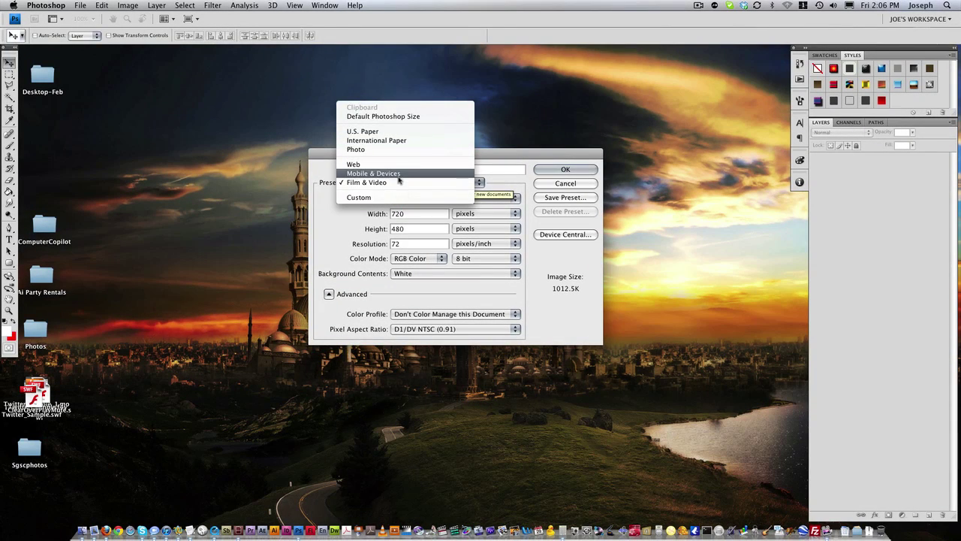
pyautogui.click(398, 184)
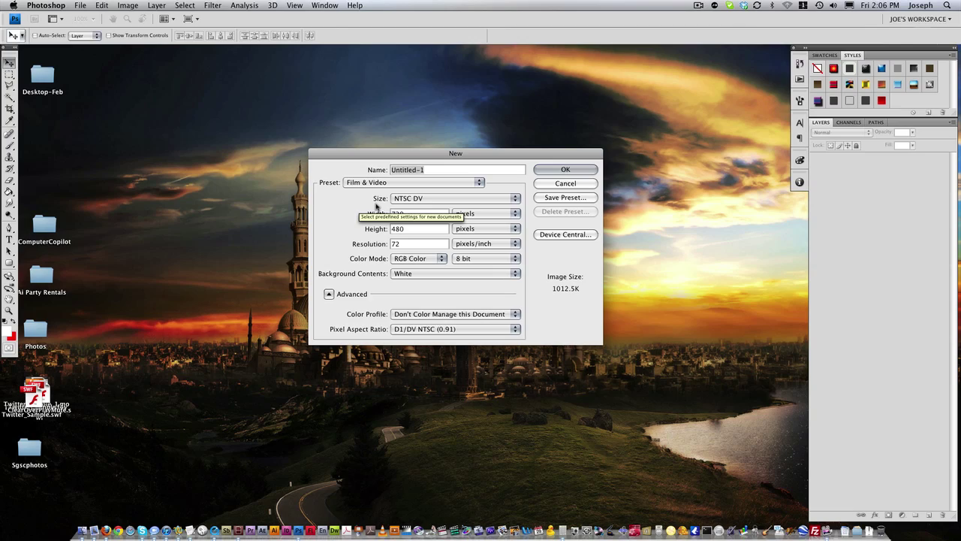
pyautogui.click(432, 200)
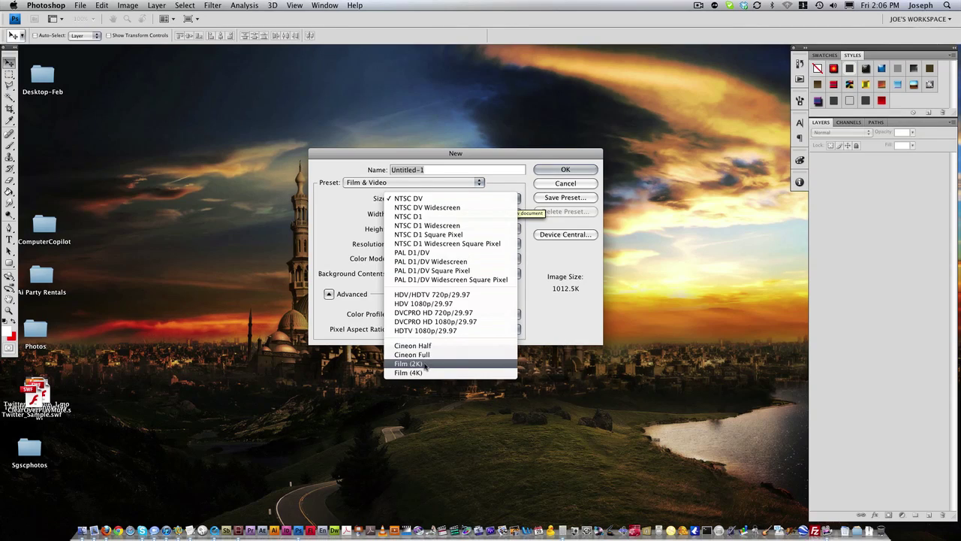
pyautogui.click(450, 198)
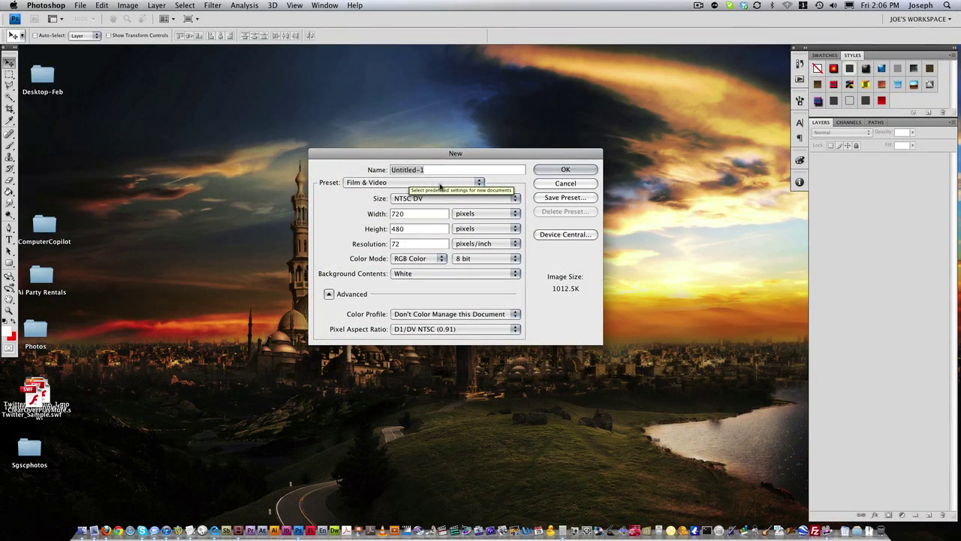
# Step: Try the Mobile & Devices preset, leaving its 176 × 208 size
pyautogui.click(440, 186)
pyautogui.click(408, 178)
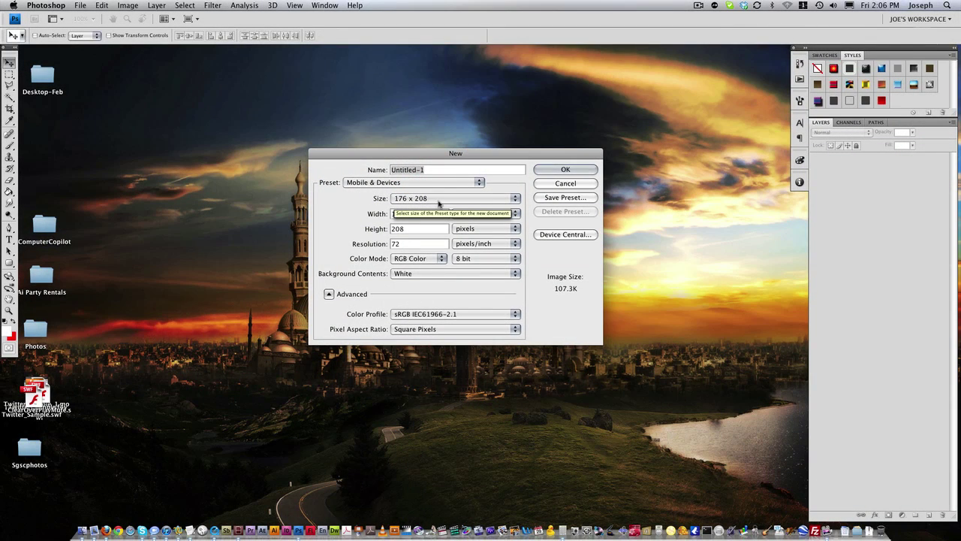
pyautogui.click(439, 200)
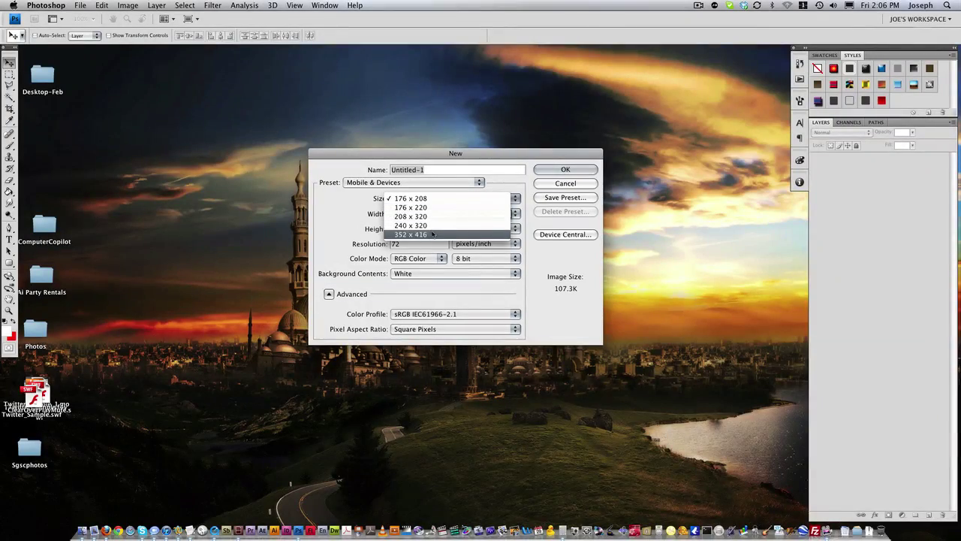
pyautogui.click(378, 195)
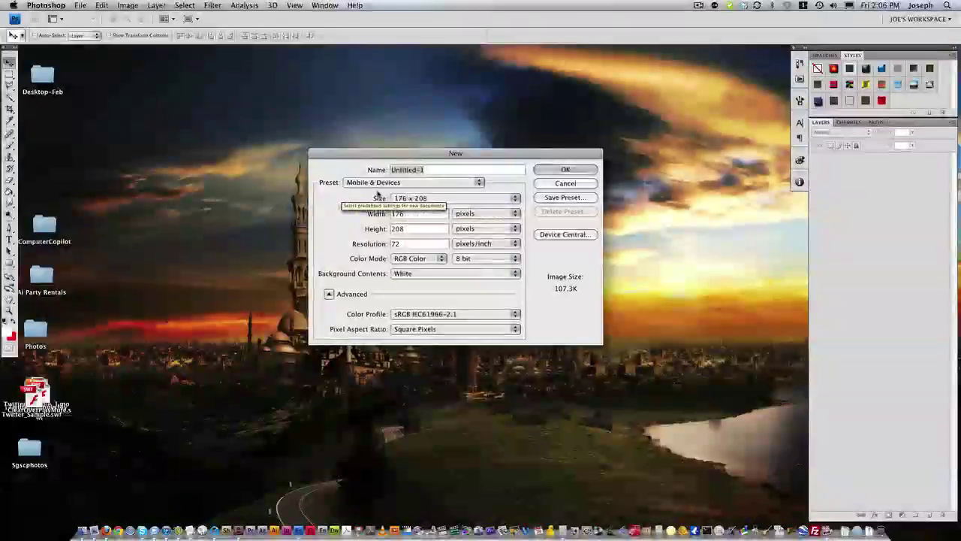
# Step: Switch to the Web preset and keep its 640 × 480 size
pyautogui.click(434, 184)
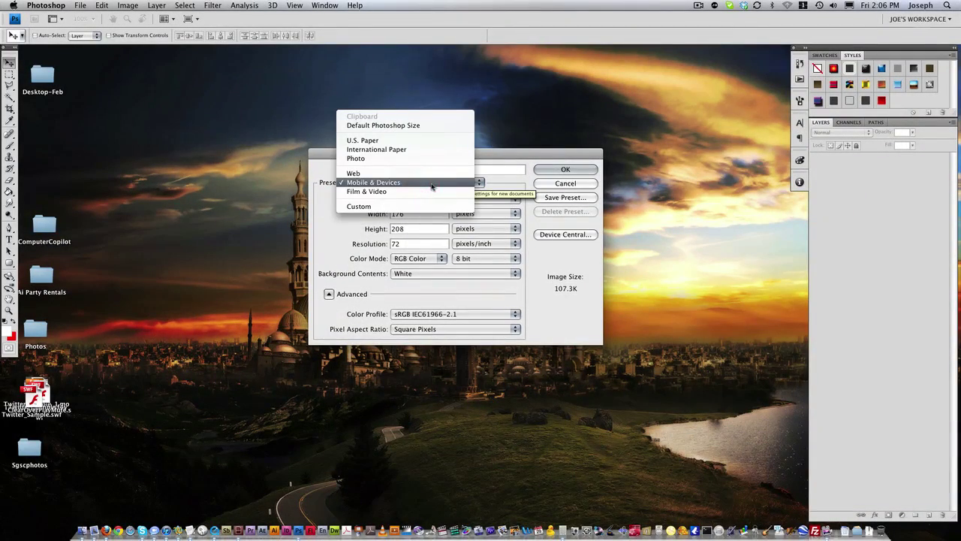
pyautogui.click(413, 175)
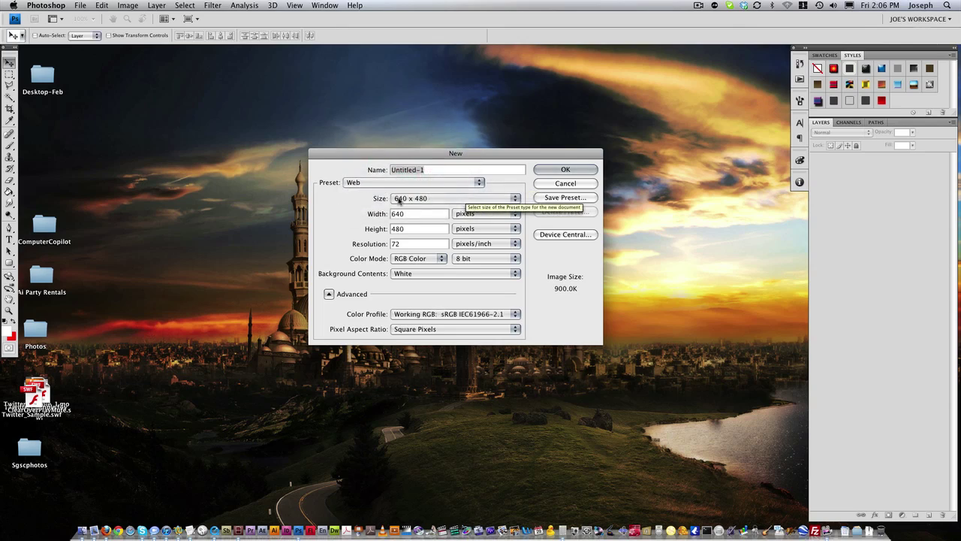
pyautogui.click(440, 200)
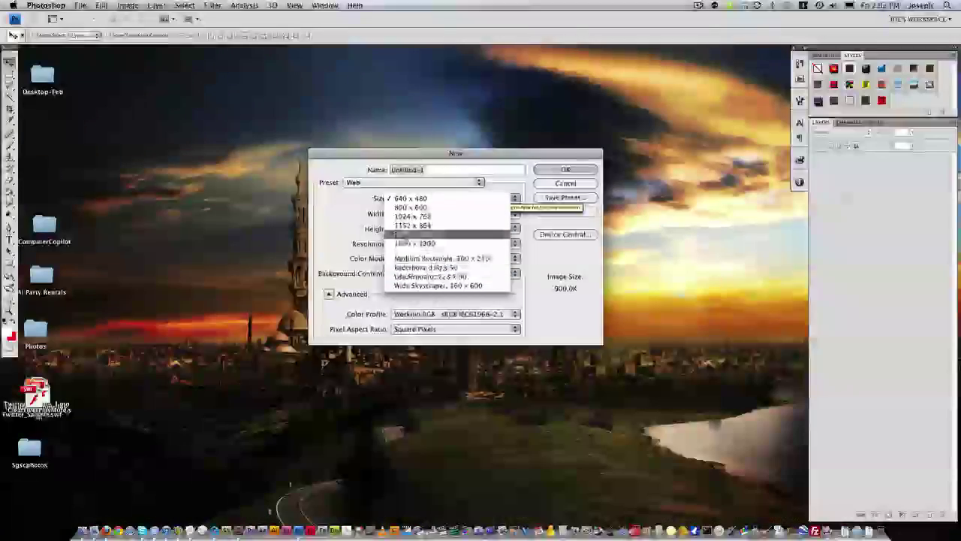
pyautogui.click(351, 218)
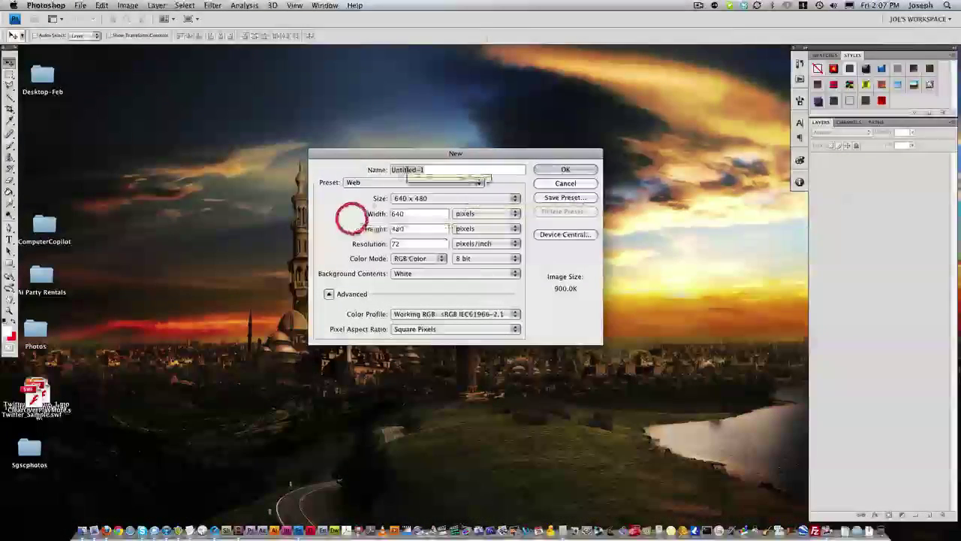
pyautogui.click(411, 182)
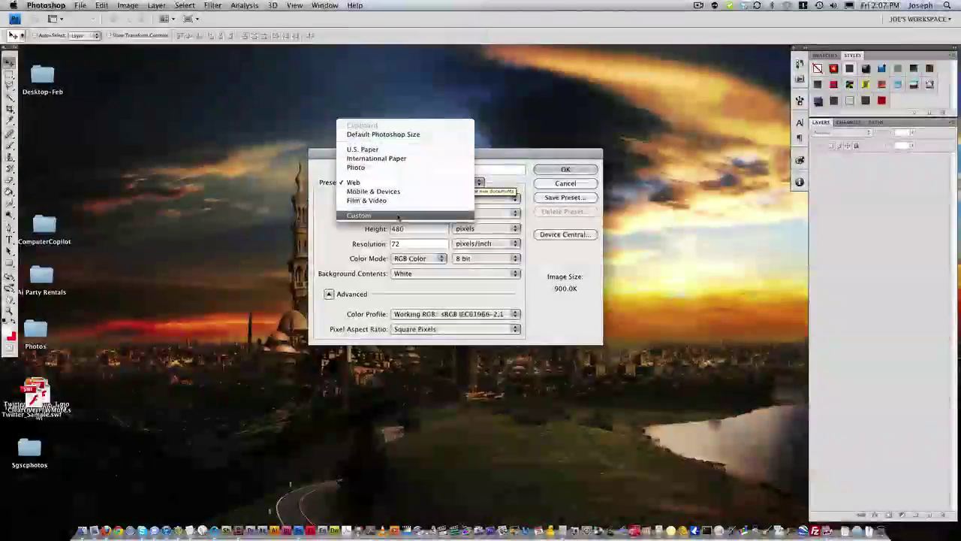
# Step: Switch the preset to Custom and measure the size in inches (8.889 × 6.667)
pyautogui.click(398, 216)
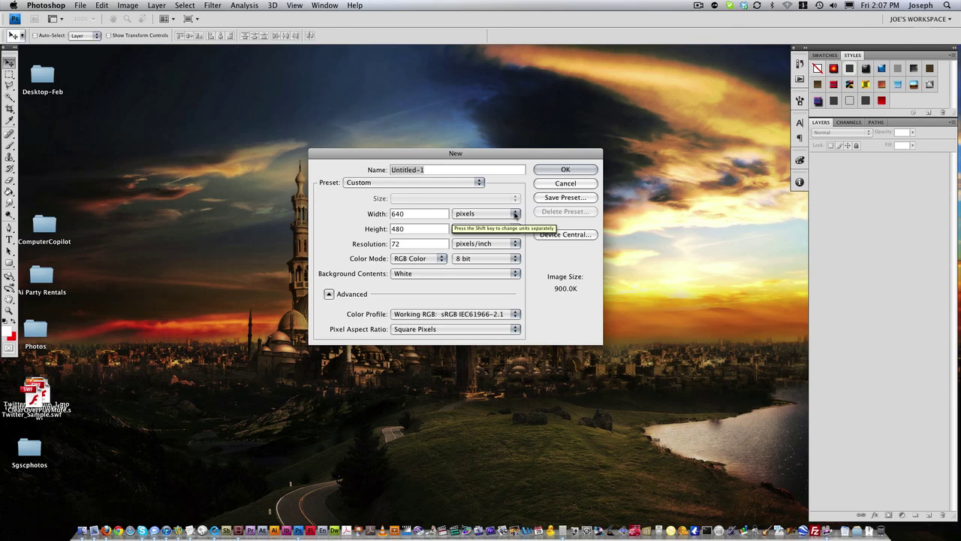
pyautogui.click(516, 214)
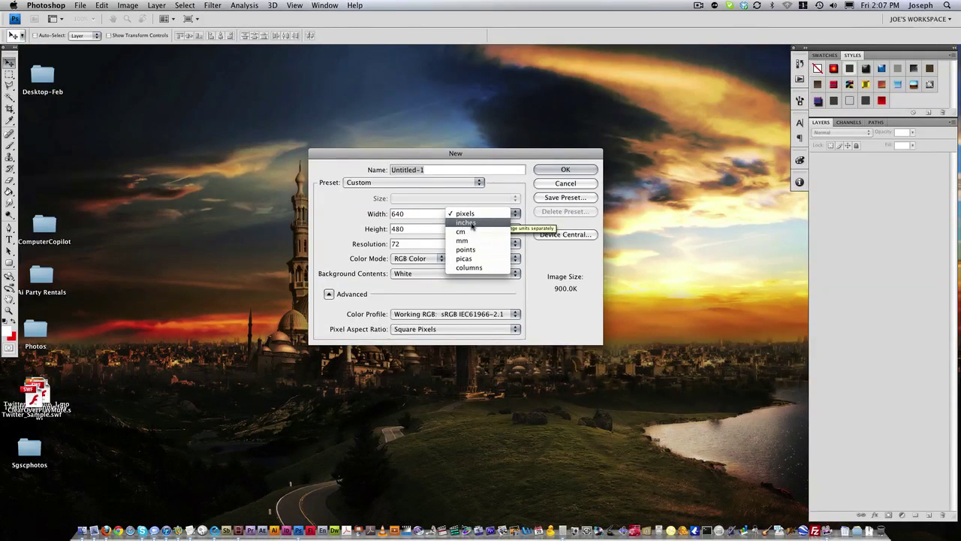
pyautogui.click(472, 224)
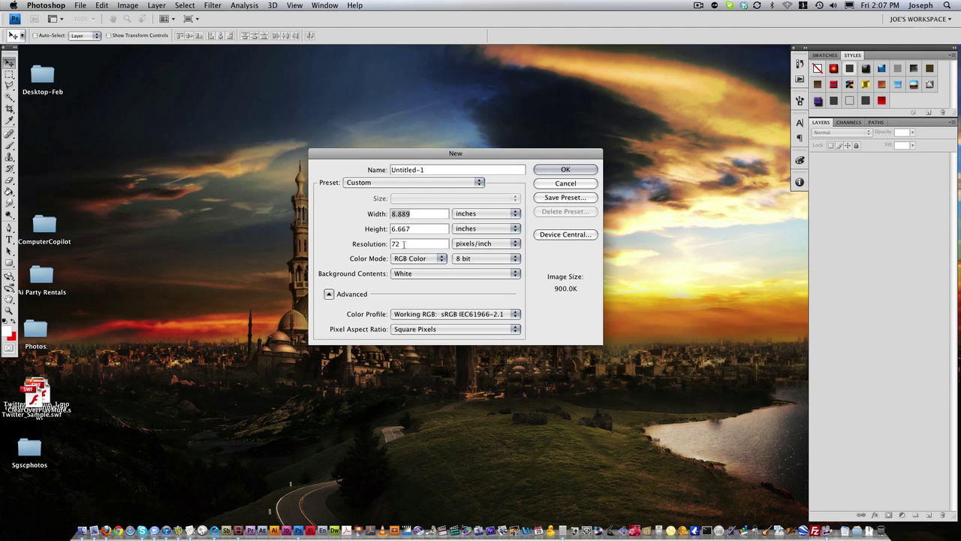
# Step: Set the resolution to 300 pixels/inch and collapse the advanced settings
pyautogui.doubleClick(396, 243)
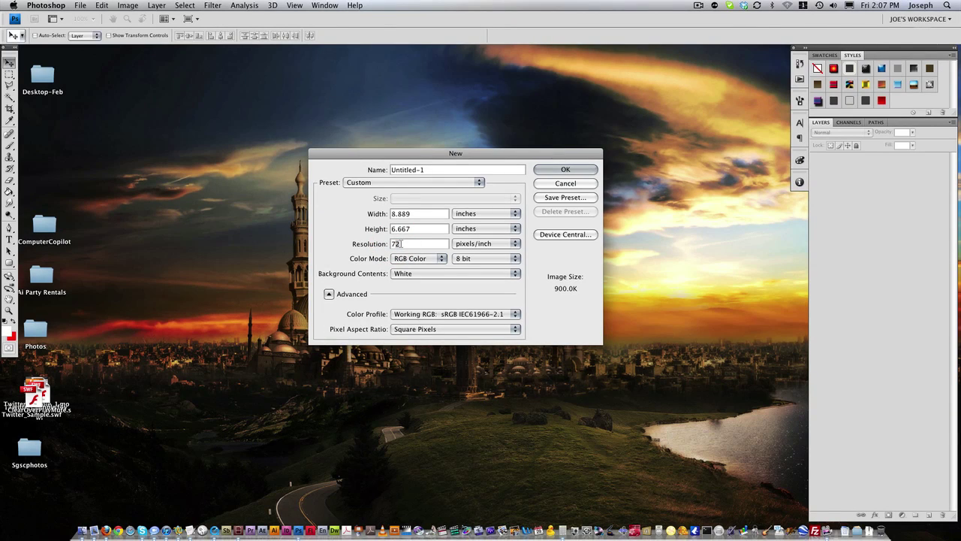
pyautogui.click(402, 242)
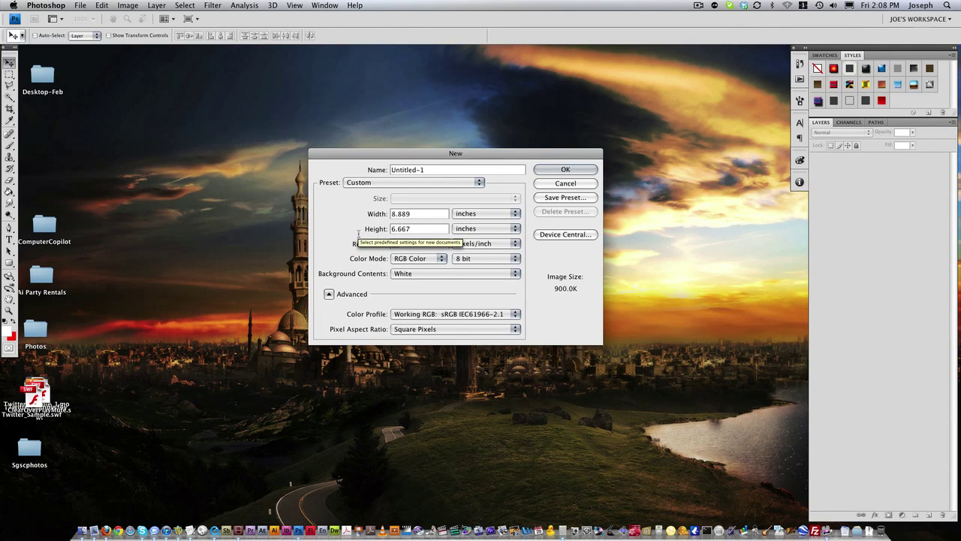
pyautogui.write('300')
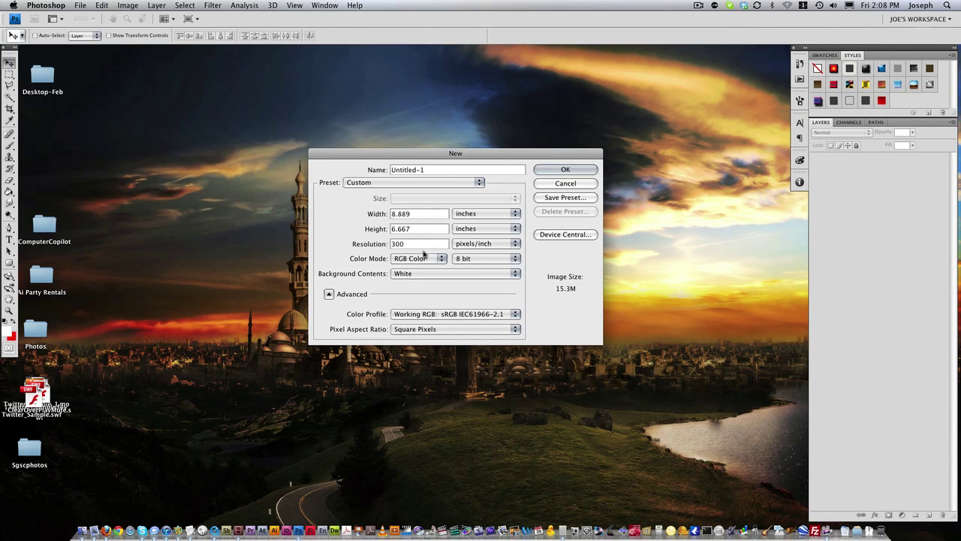
pyautogui.moveTo(372, 243); pyautogui.dragTo(355, 245)
pyautogui.moveTo(334, 237); pyautogui.dragTo(319, 238)
pyautogui.write('00')
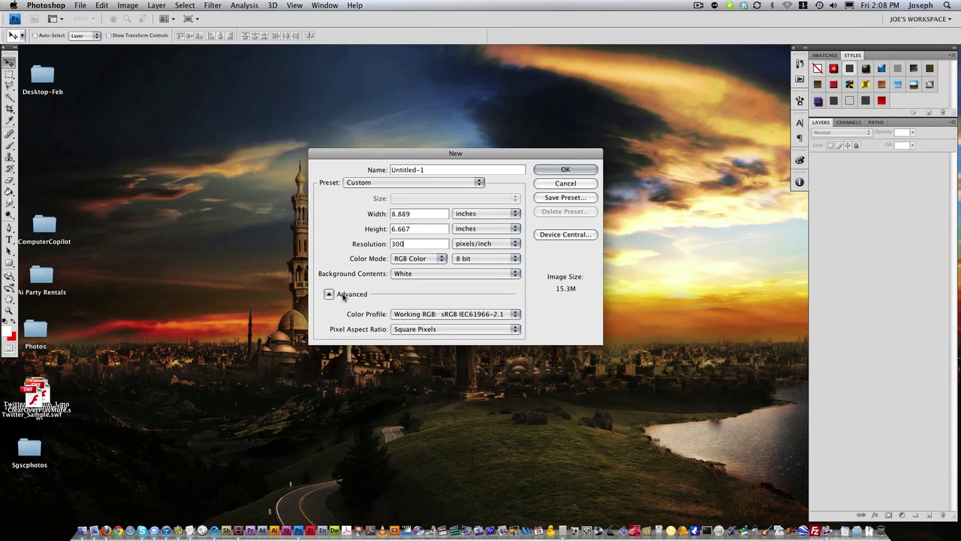
pyautogui.click(329, 293)
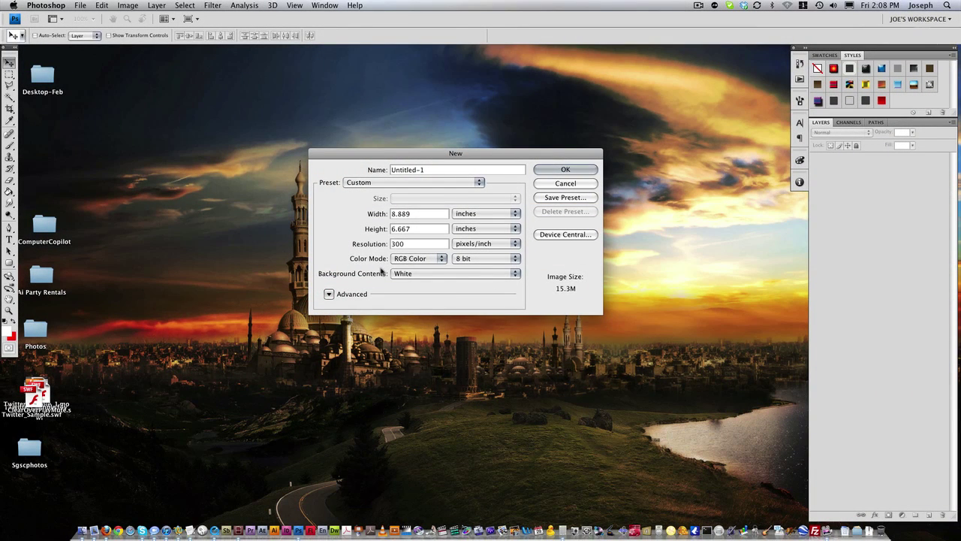
# Step: Set the size to 6 × 4 inches and name the document 'postcard'
pyautogui.doubleClick(398, 214)
pyautogui.press('BackSpace')
pyautogui.write('6')
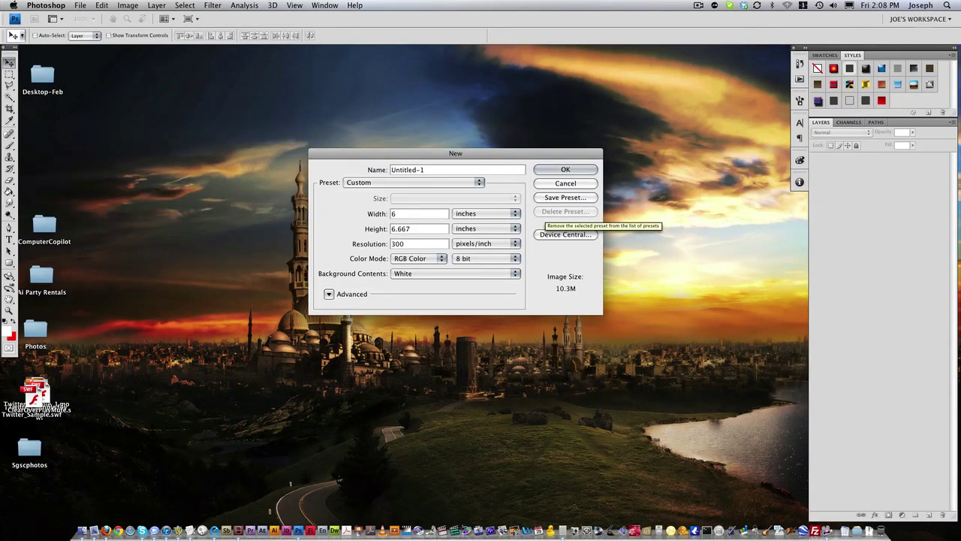
pyautogui.doubleClick(434, 231)
pyautogui.write('4')
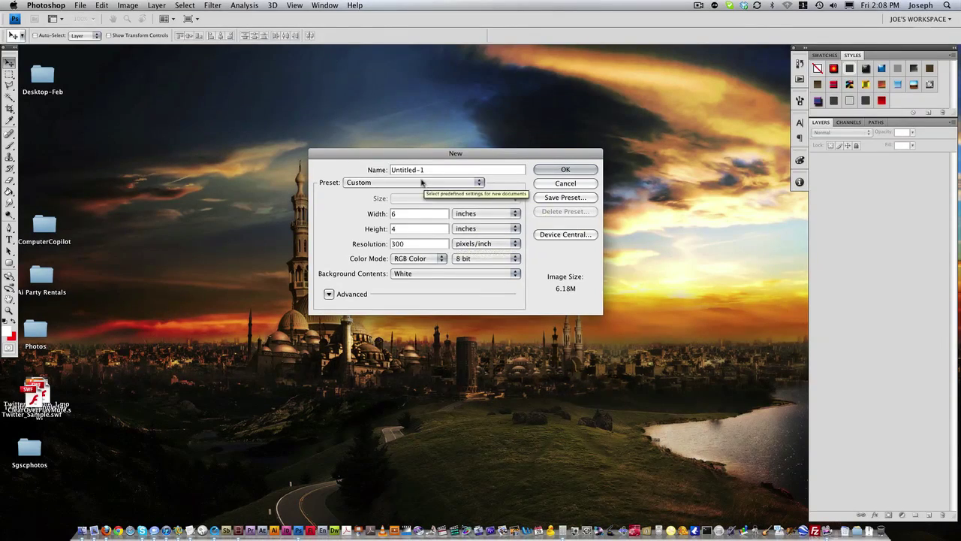
pyautogui.click(348, 159)
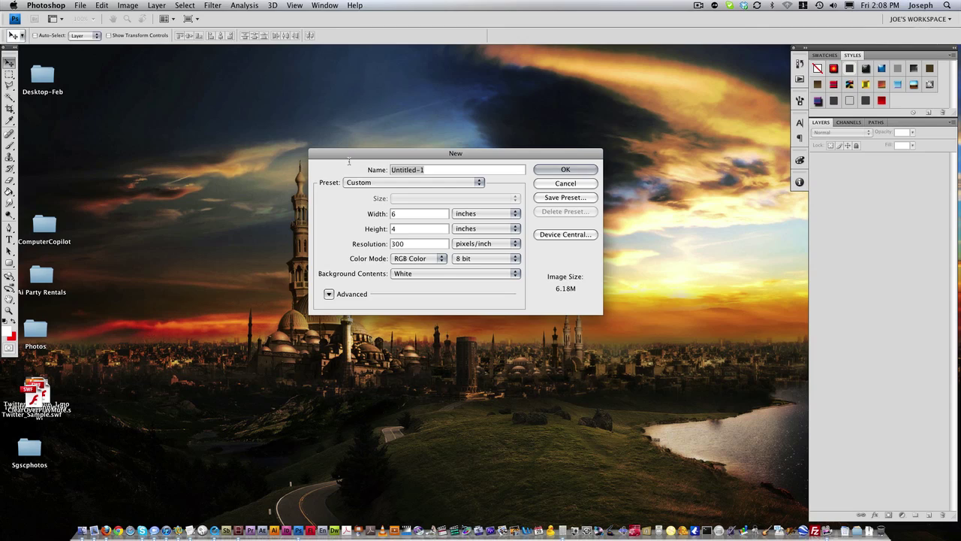
pyautogui.write('postcard')
# Step: Create the postcard document, then shift its window right and enlarge it slightly
pyautogui.click(575, 170)
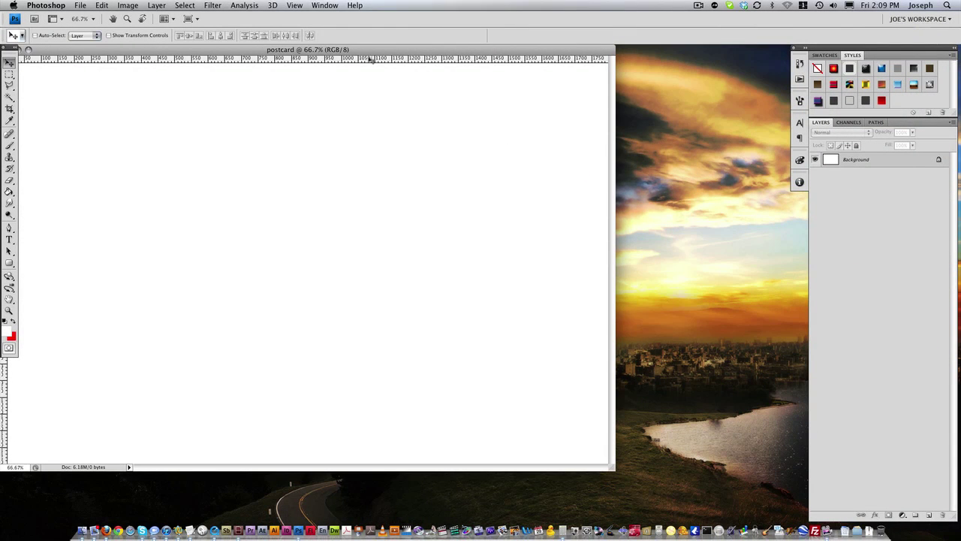
pyautogui.moveTo(385, 48); pyautogui.dragTo(470, 48)
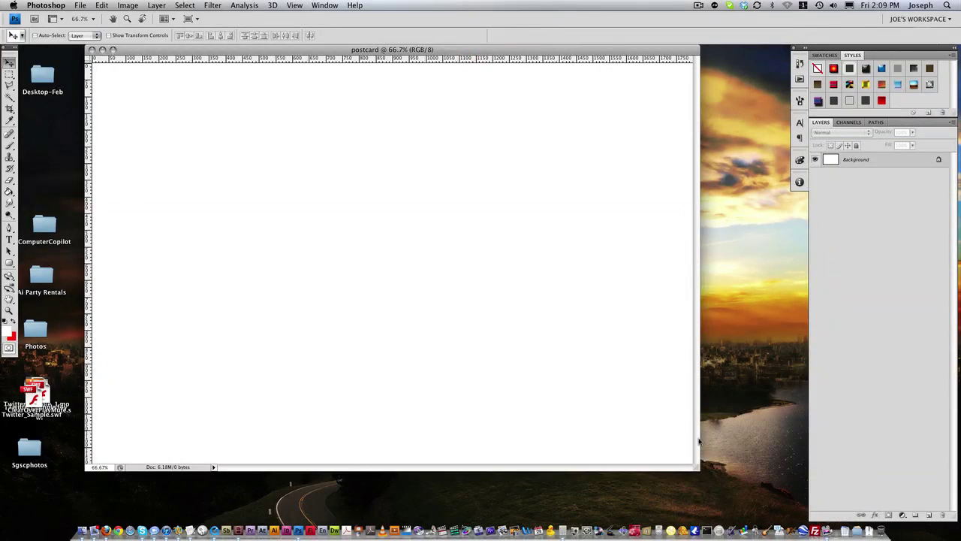
pyautogui.moveTo(697, 467); pyautogui.dragTo(714, 491)
# Step: Zoom the view out to 33.3% and back in to 66.7%
pyautogui.press('super+minus')
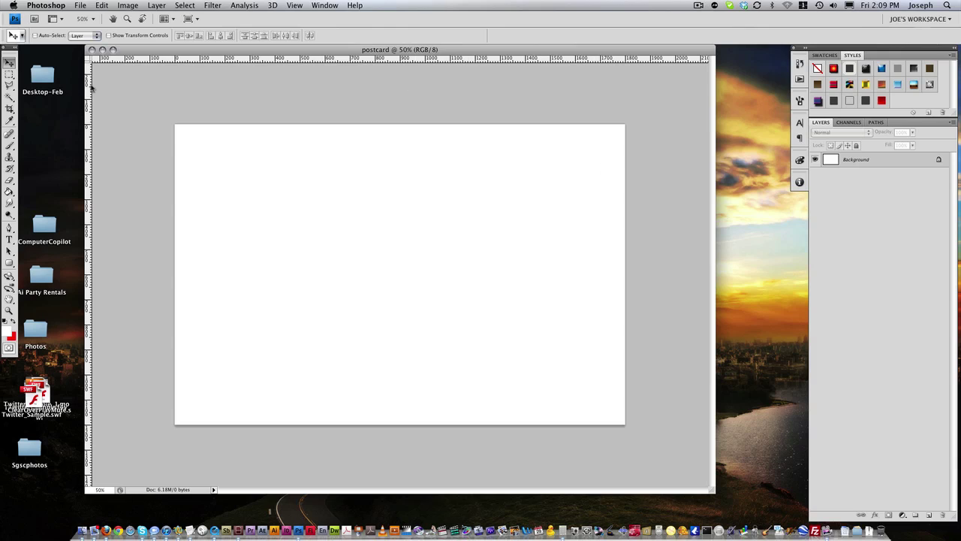
pyautogui.click(9, 310)
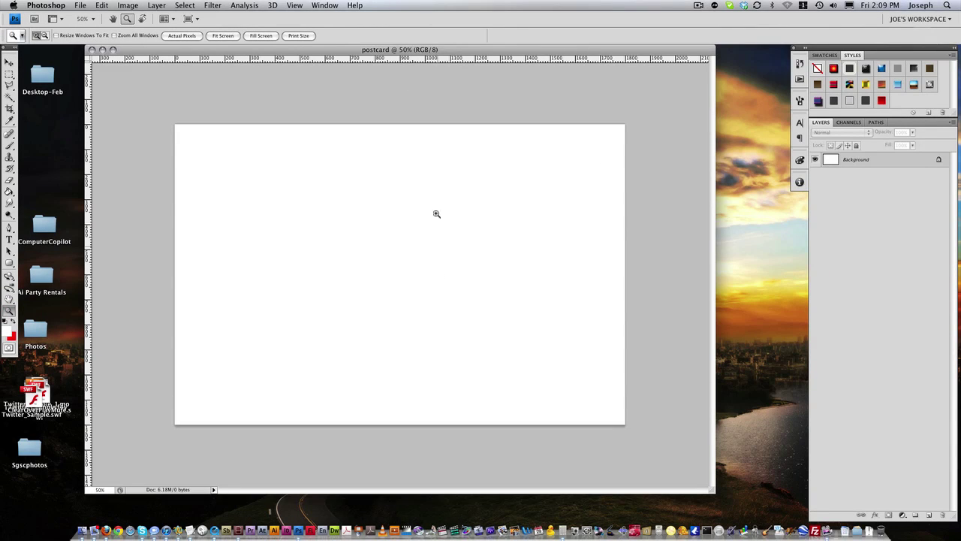
pyautogui.keyDown('alt'); pyautogui.click(415, 284); pyautogui.keyUp('alt')
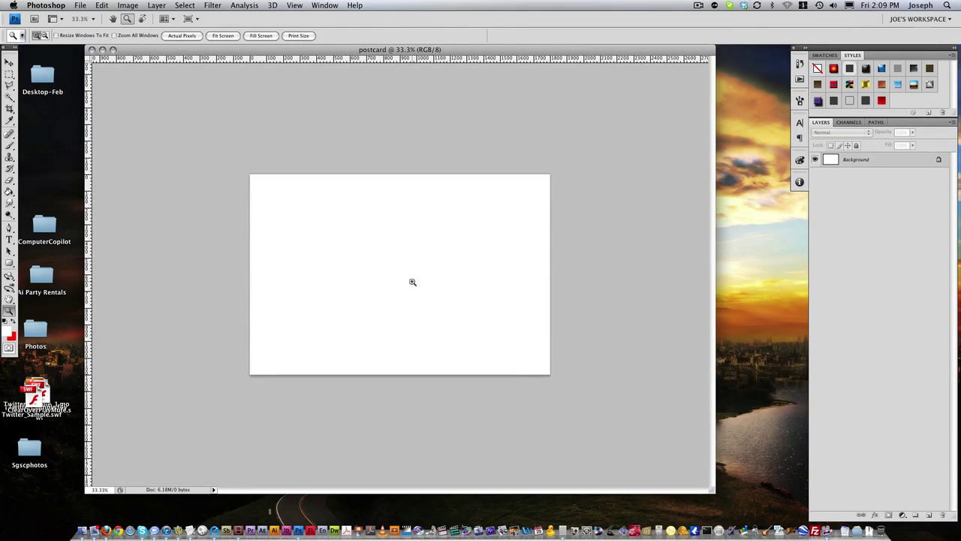
pyautogui.click(413, 282)
pyautogui.click(414, 282)
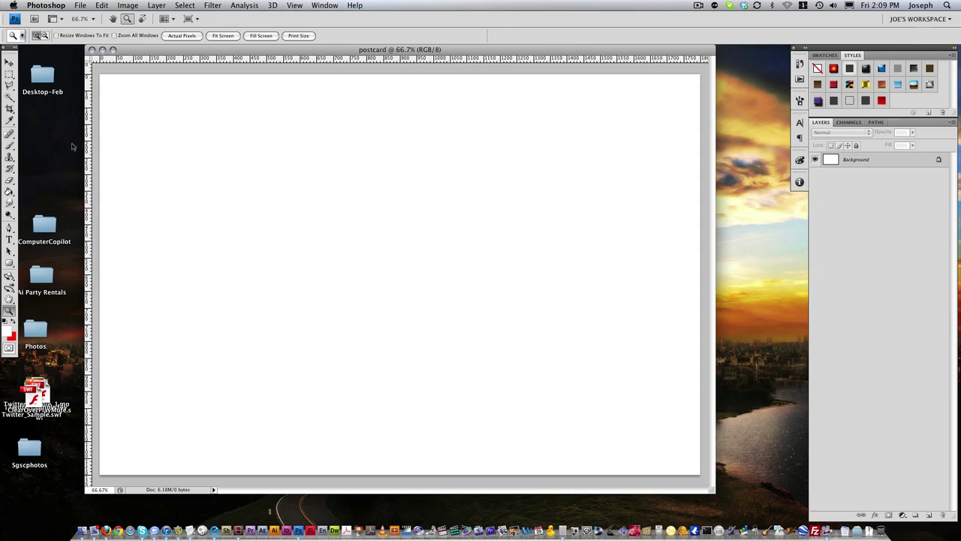
# Step: Set the ruler units to inches in the Units & Rulers preferences
pyautogui.click(79, 5)
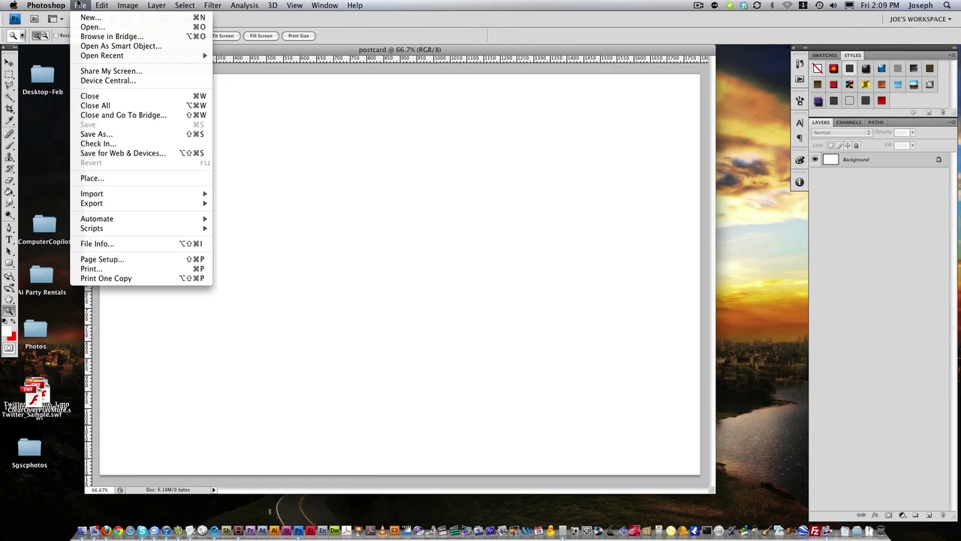
pyautogui.moveTo(60, 4)
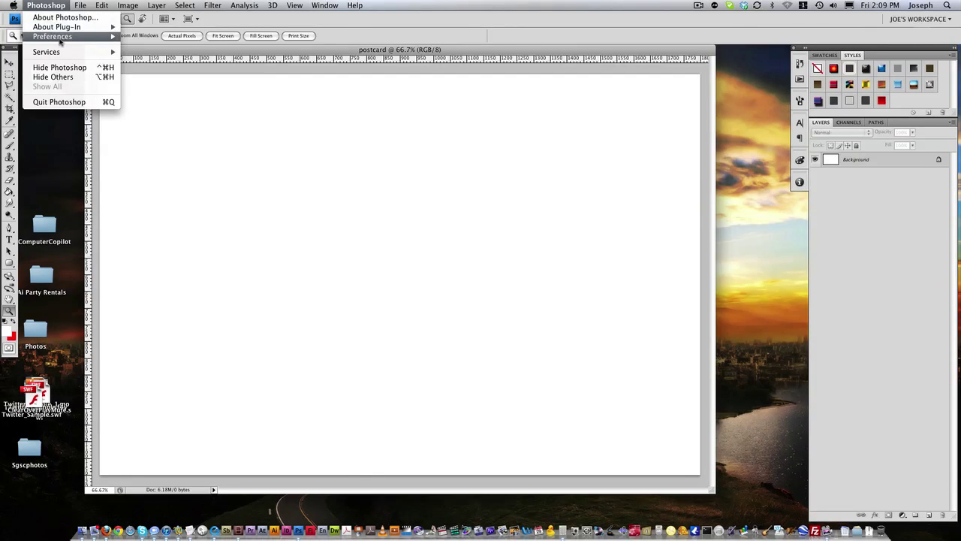
pyautogui.moveTo(64, 43)
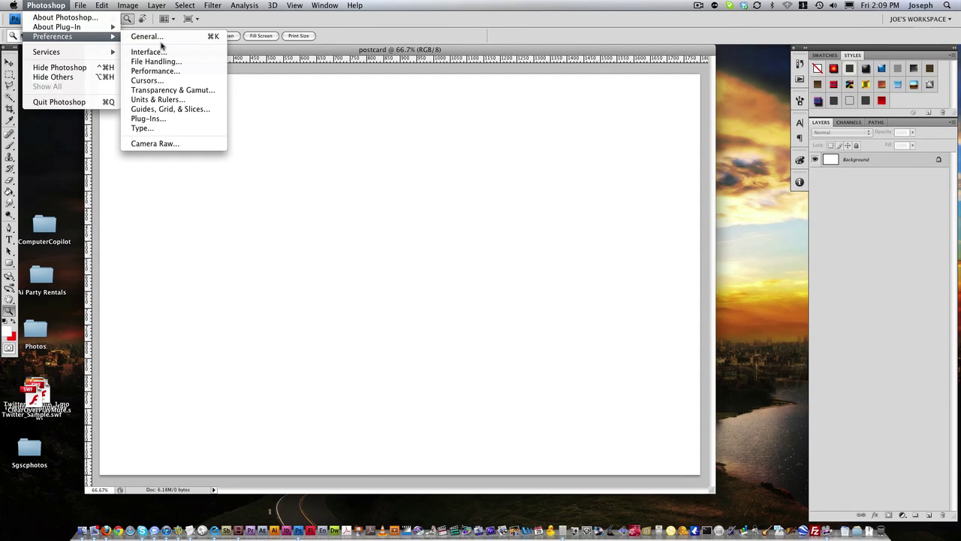
pyautogui.click(169, 101)
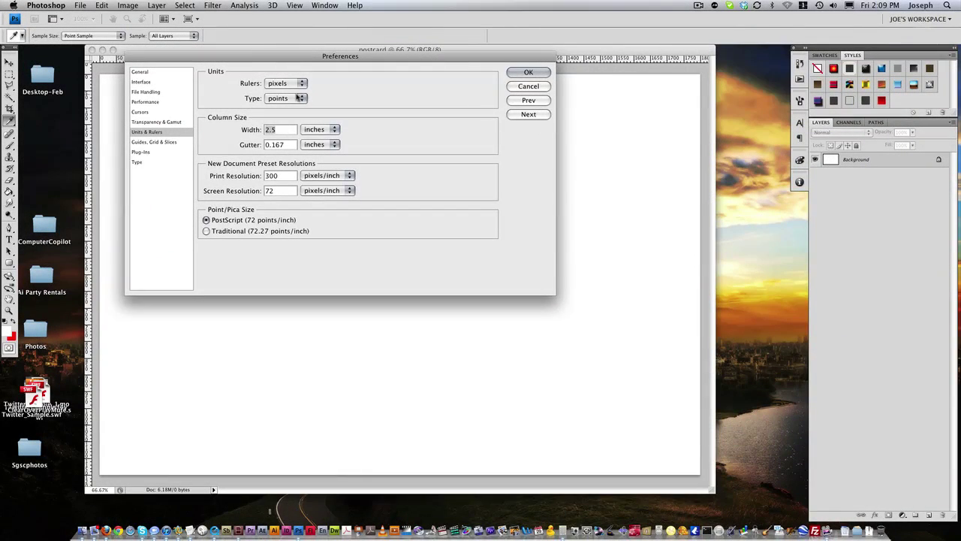
pyautogui.click(286, 85)
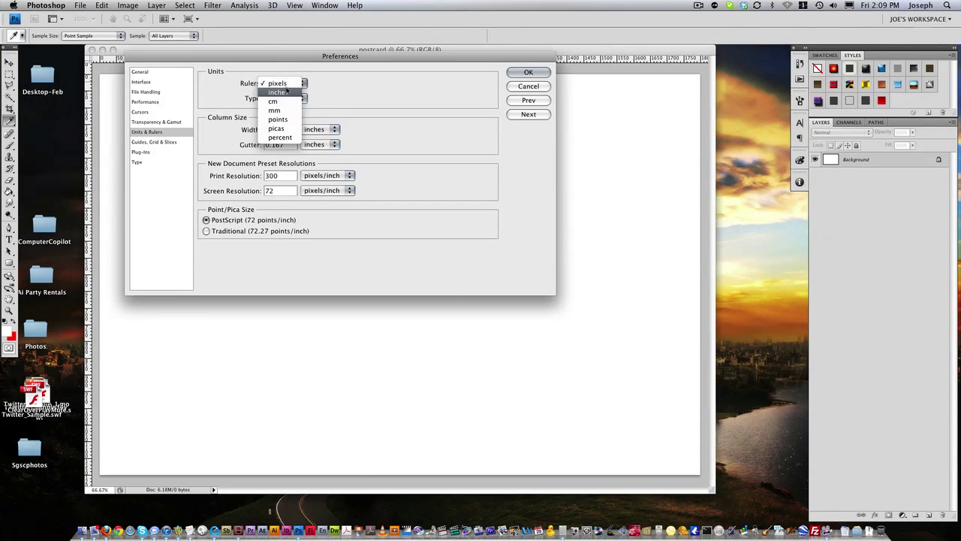
pyautogui.click(284, 94)
pyautogui.click(528, 72)
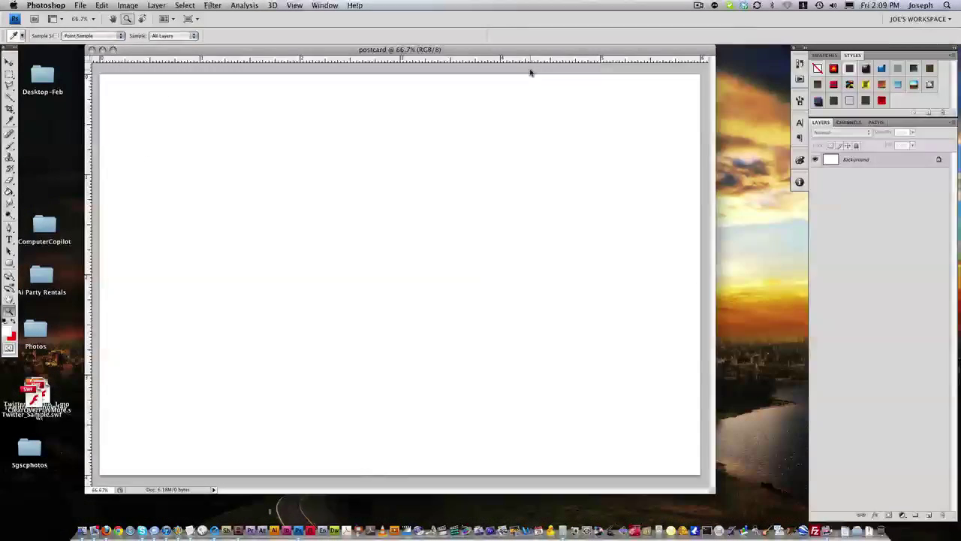
pyautogui.press('z')
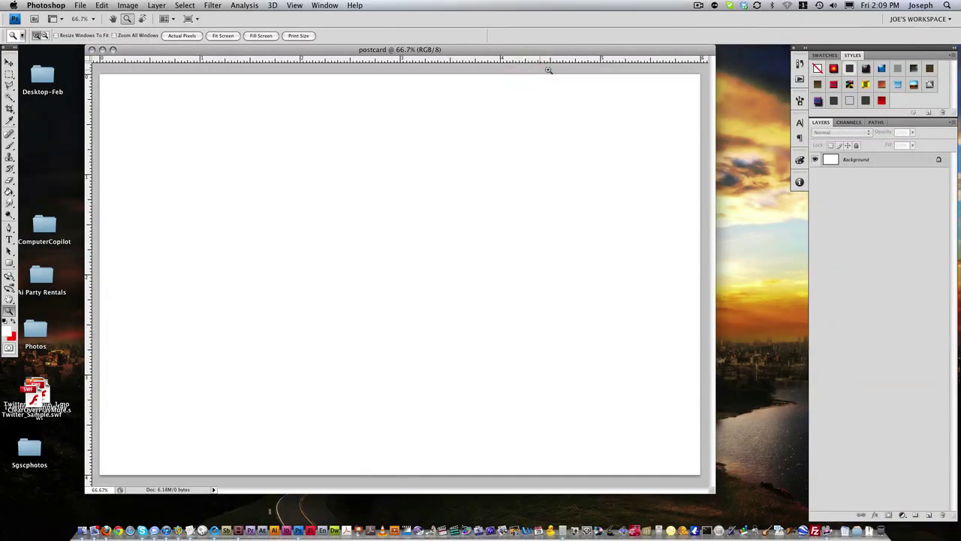
# Step: Nudge the postcard window left and add, then delete, a test Layer 1
pyautogui.click(10, 61)
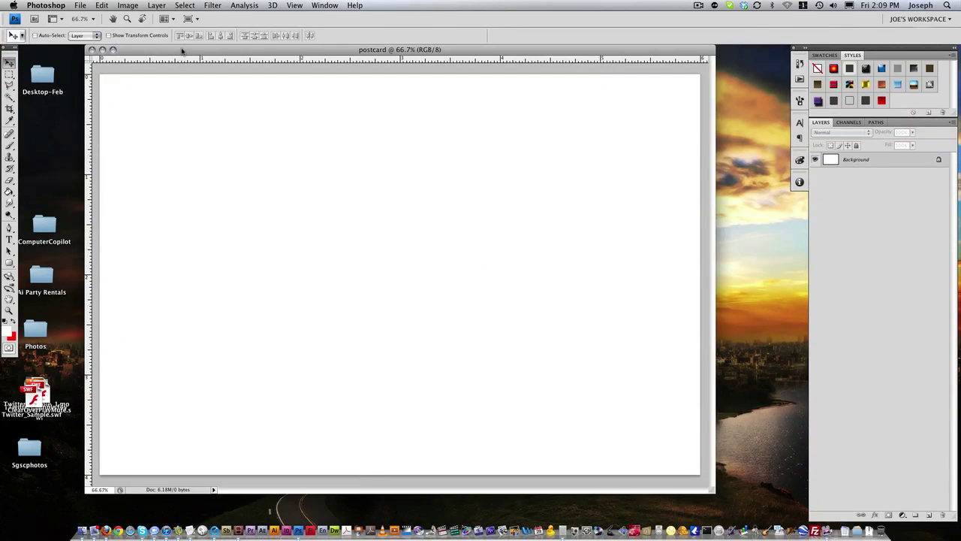
pyautogui.moveTo(181, 49); pyautogui.dragTo(155, 50)
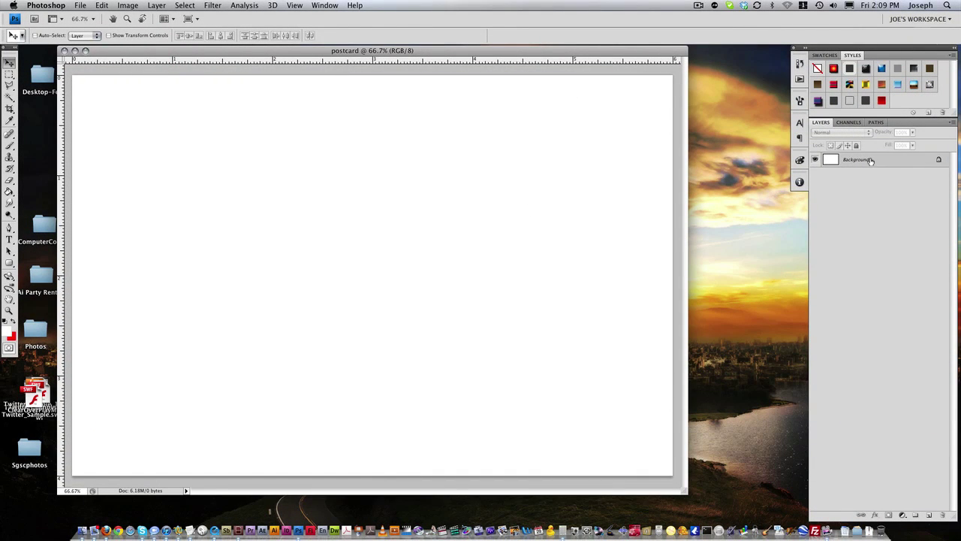
pyautogui.click(930, 515)
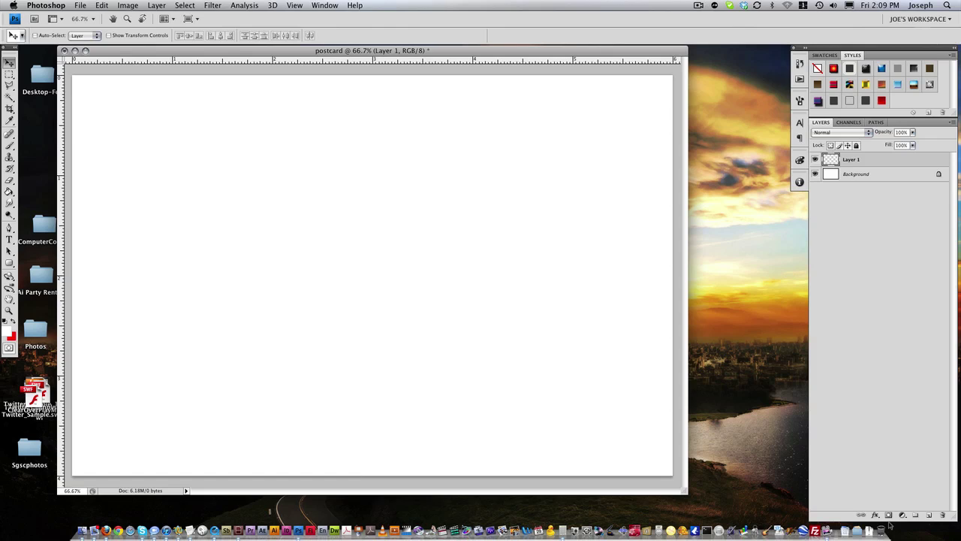
pyautogui.click(943, 515)
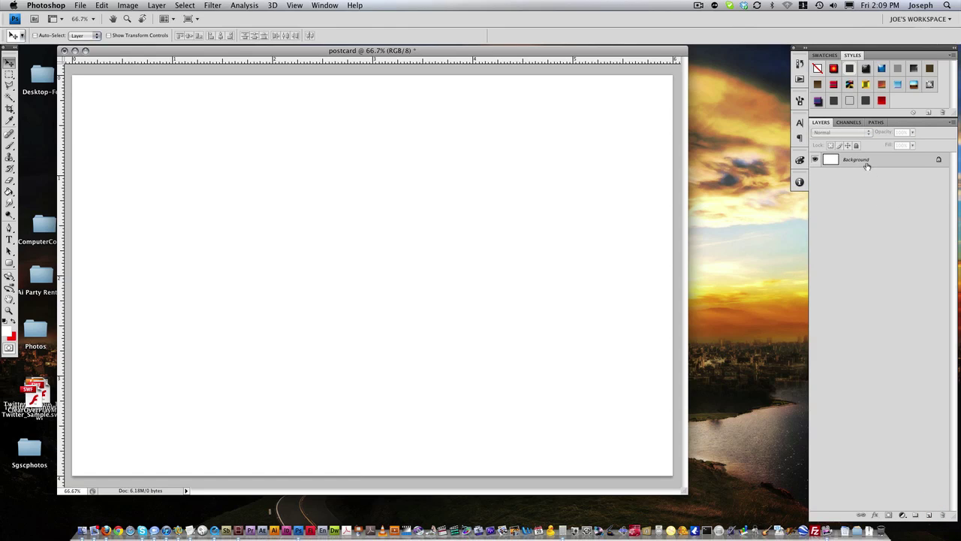
# Step: Convert the Background into an unlocked Layer 0 with label colour None
pyautogui.doubleClick(868, 164)
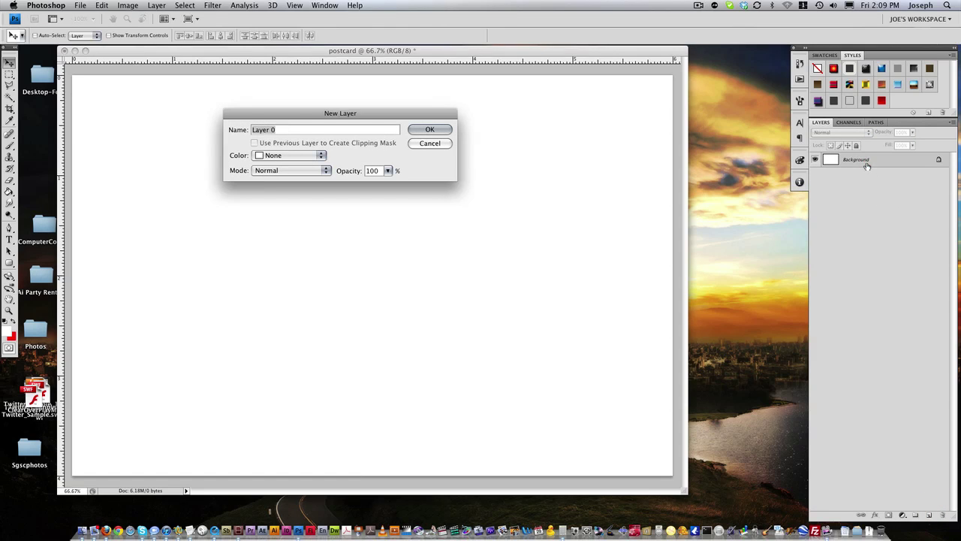
pyautogui.click(272, 156)
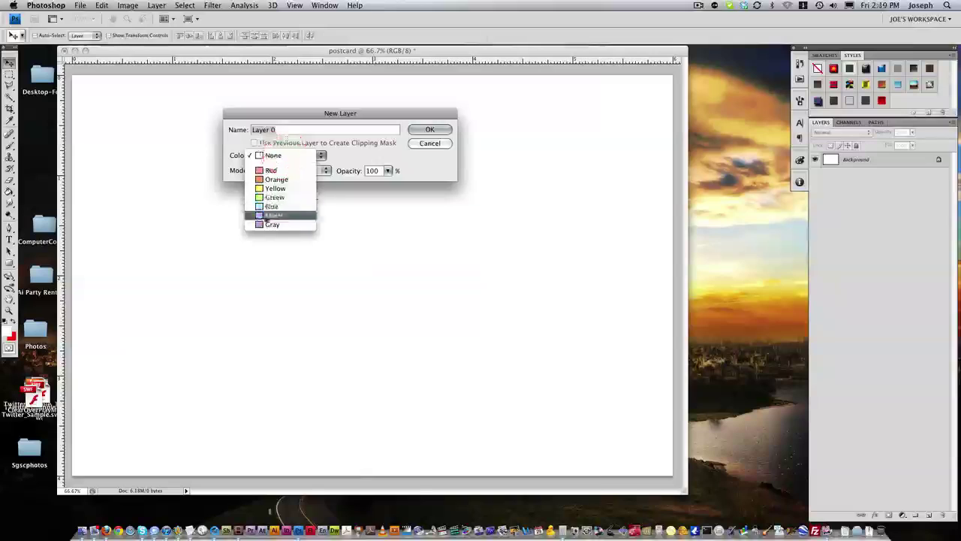
pyautogui.click(272, 155)
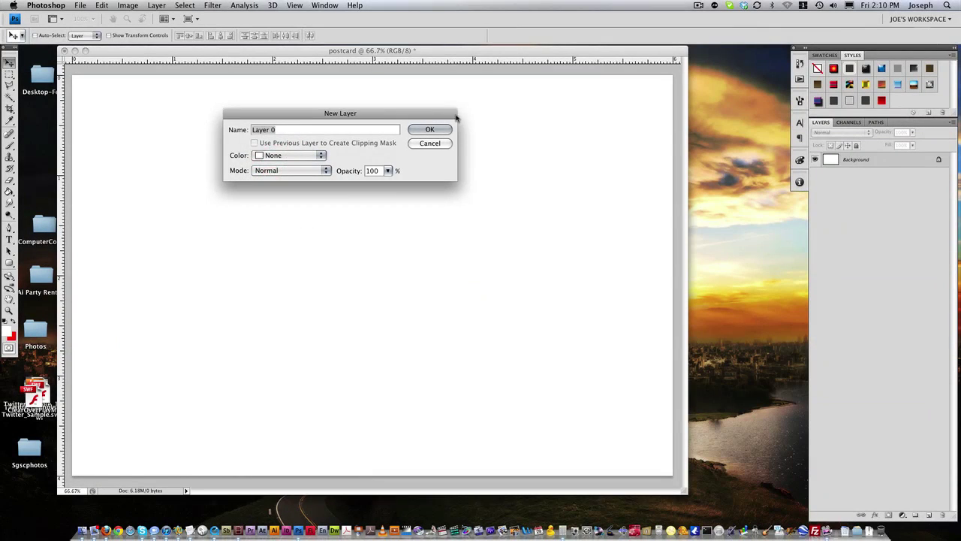
pyautogui.click(430, 130)
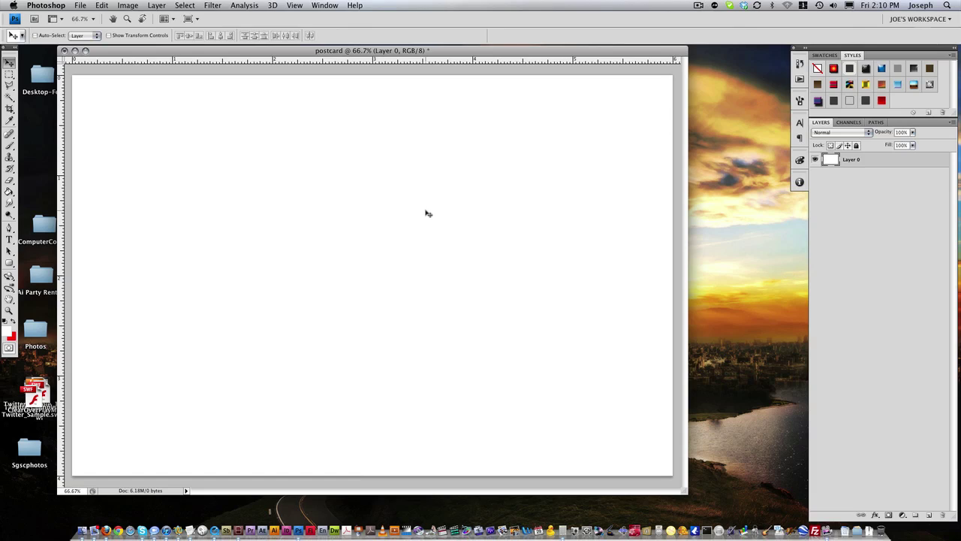
# Step: Undo the Layer 0 conversion and type the sample text 'afdafda' on the canvas
pyautogui.press('super+z')
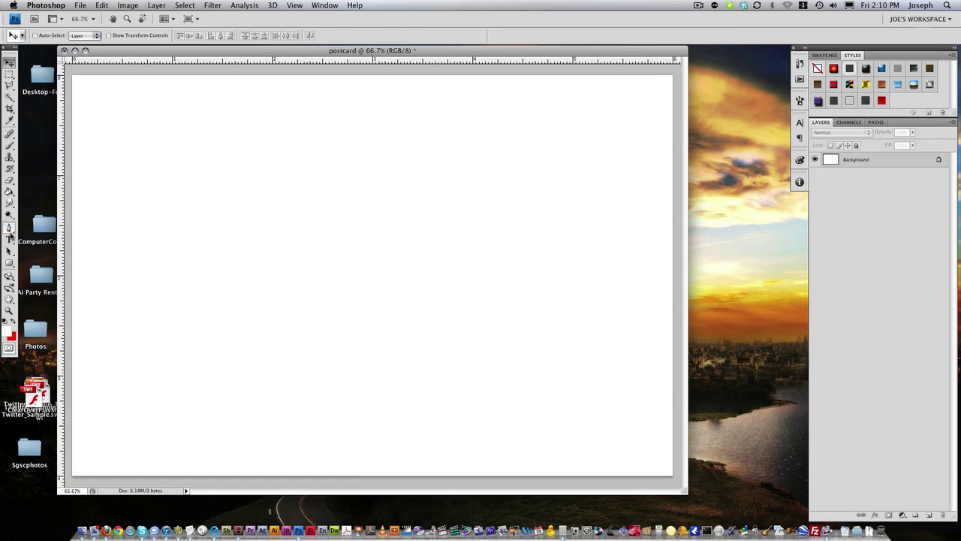
pyautogui.click(9, 238)
pyautogui.click(236, 216)
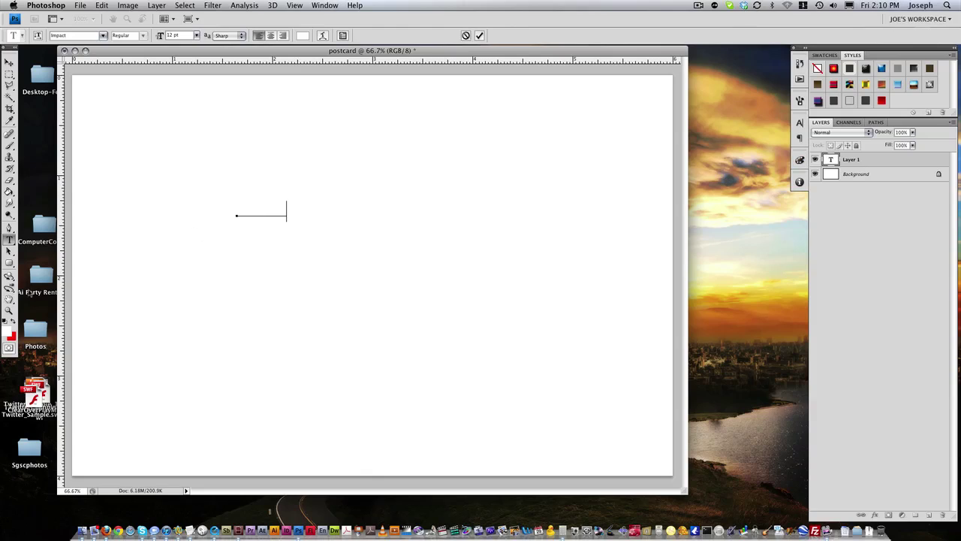
pyautogui.moveTo(297, 216); pyautogui.dragTo(166, 206)
# Step: Colour the text red and move it toward the canvas centre
pyautogui.click(13, 323)
pyautogui.click(9, 62)
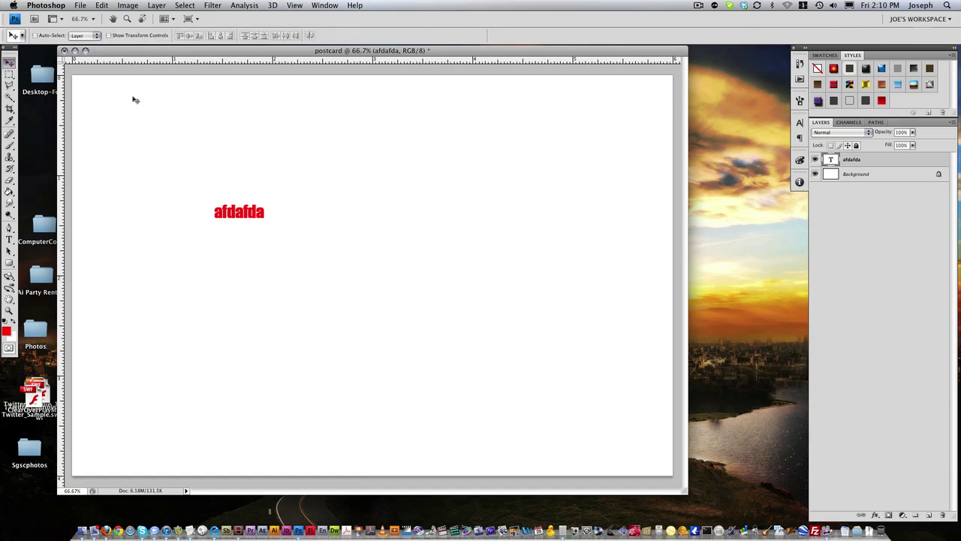
pyautogui.moveTo(250, 211); pyautogui.dragTo(398, 210)
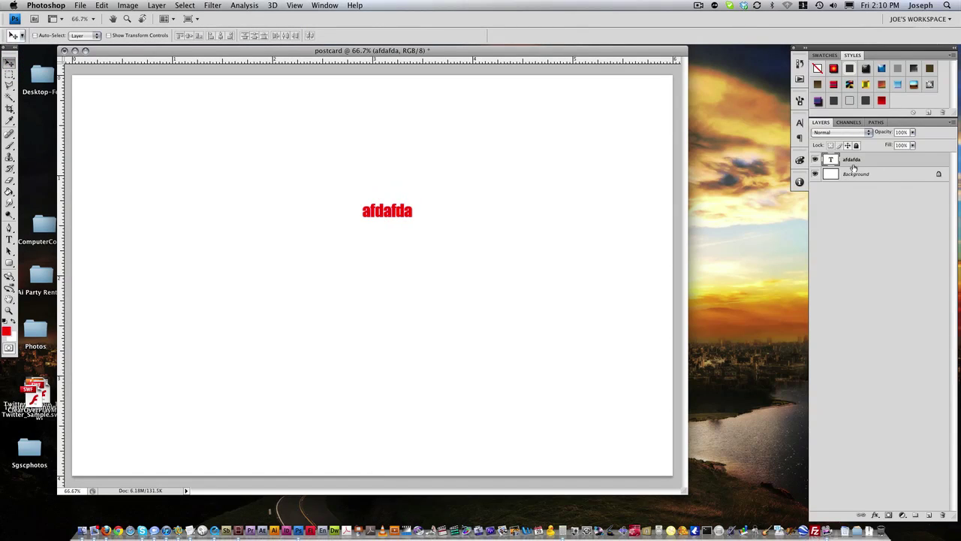